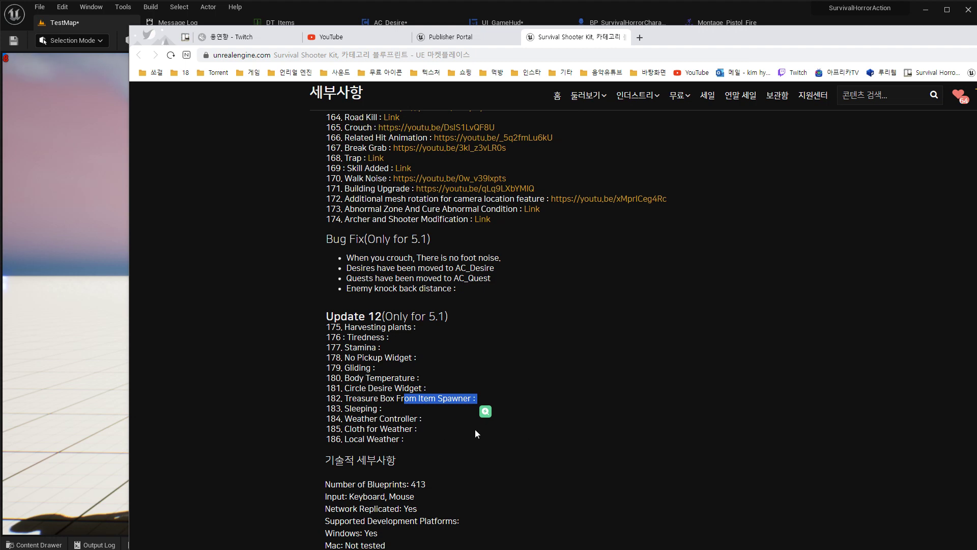
# Leave the browser, stop the running play session and open the Content Drawer.
pyautogui.hotkey('alt', 'Tab')
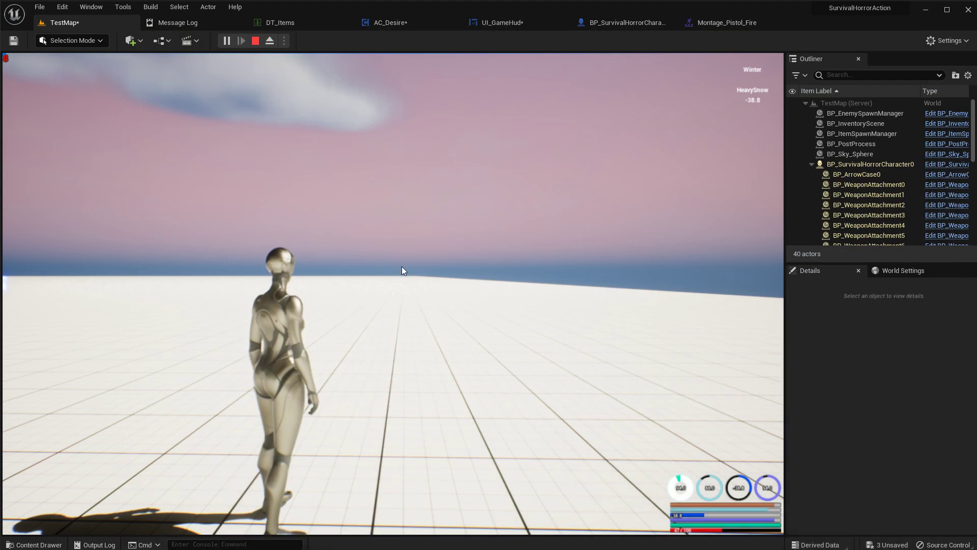
pyautogui.hotkey('alt', 'p')
pyautogui.press('Escape')
pyautogui.hotkey('ctrl', 'space')
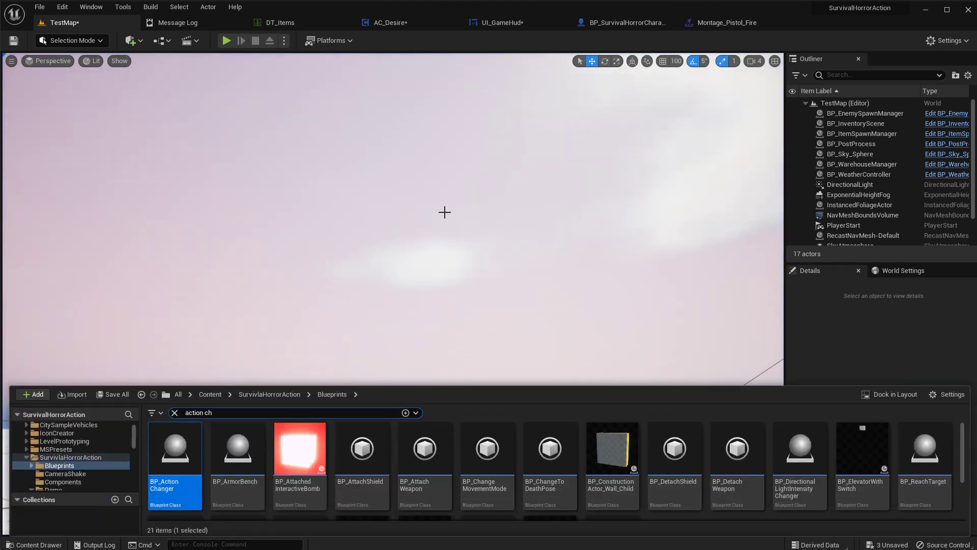
pyautogui.write('i')
pyautogui.write('temsp')
# Place BP_ItemSpawner from the Content Drawer onto the TestMap floor grid.
pyautogui.moveTo(415, 358); pyautogui.dragTo(415, 357, button='right')
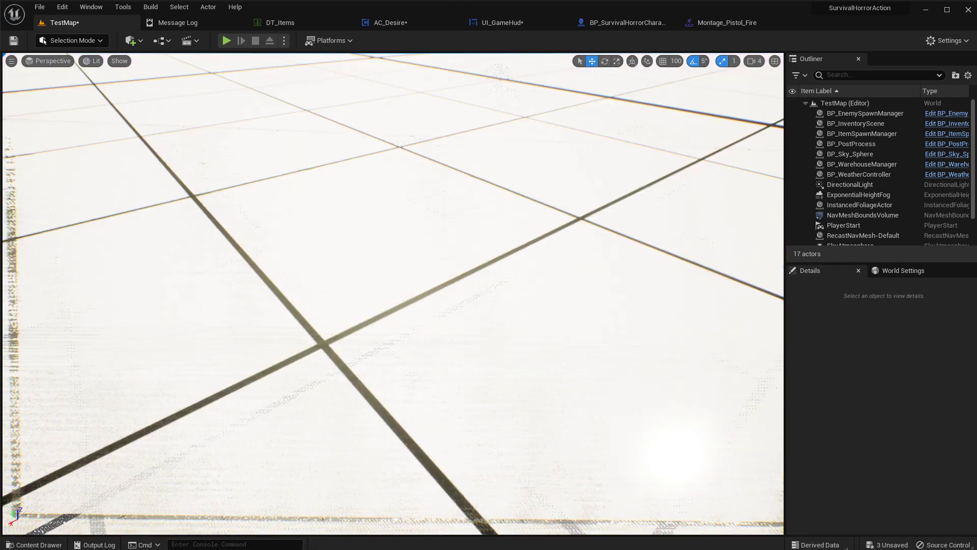
pyautogui.hotkey('ctrl', 'space')
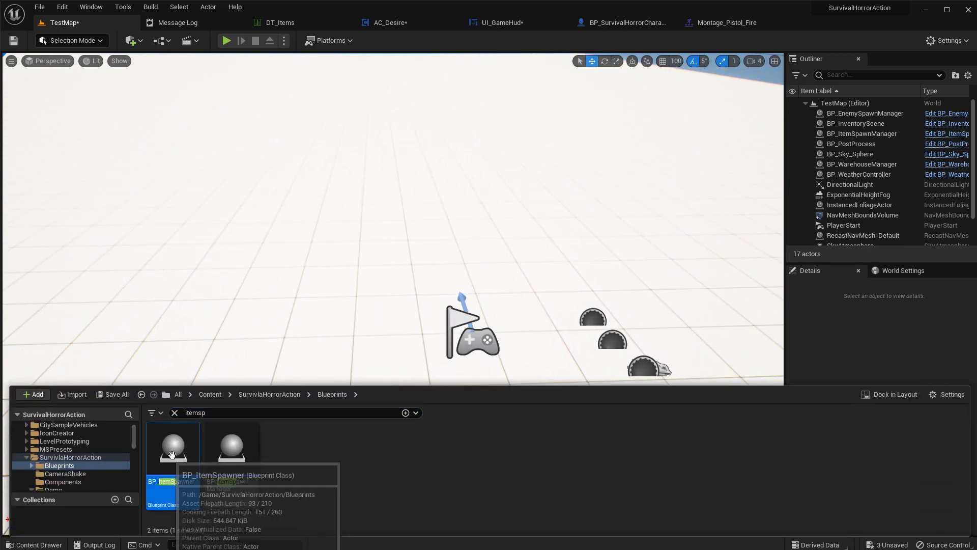
pyautogui.moveTo(173, 454); pyautogui.dragTo(459, 262)
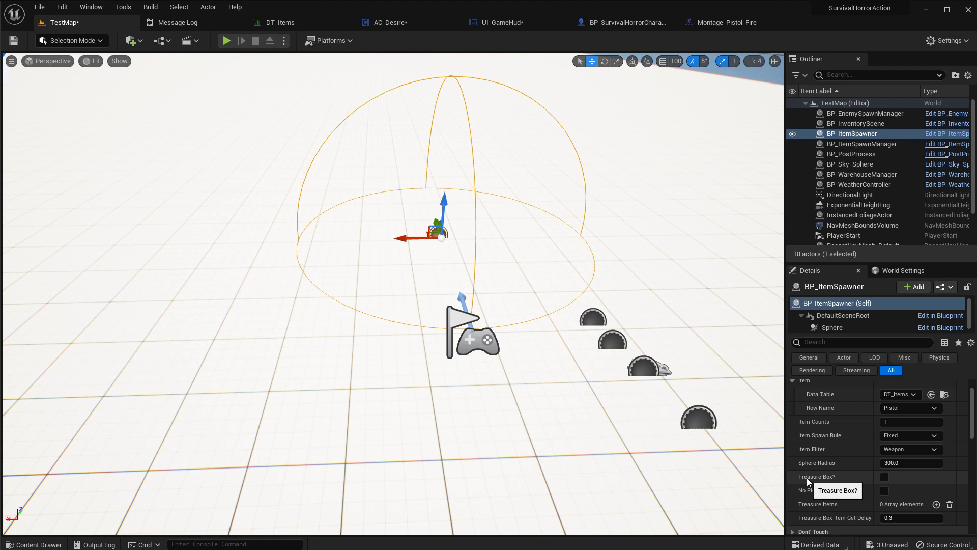
# Check Treasure Box? and expand the first Treasure Items entry's data table and row.
pyautogui.click(885, 476)
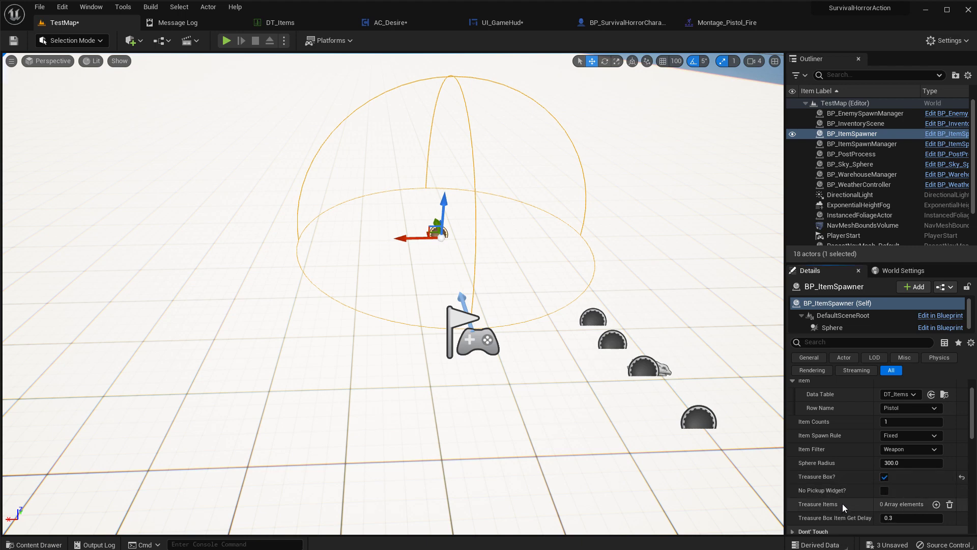
pyautogui.scroll(-2, 841, 503)
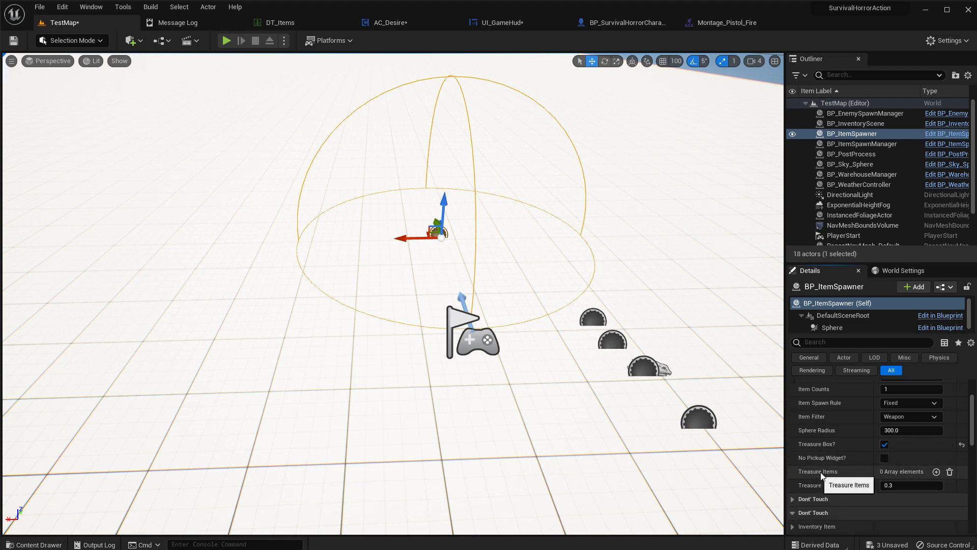
pyautogui.click(937, 471)
pyautogui.scroll(-1, 936, 471)
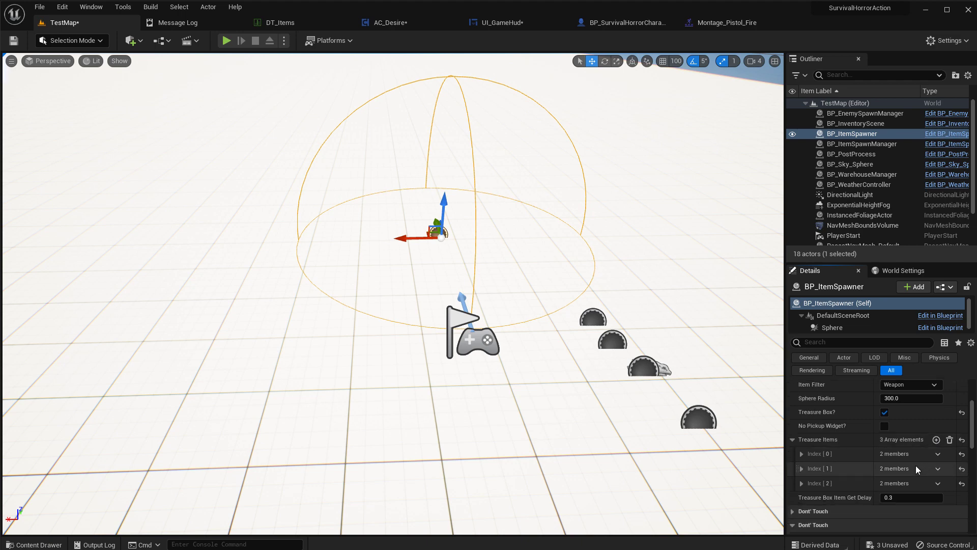
pyautogui.click(800, 453)
pyautogui.click(809, 467)
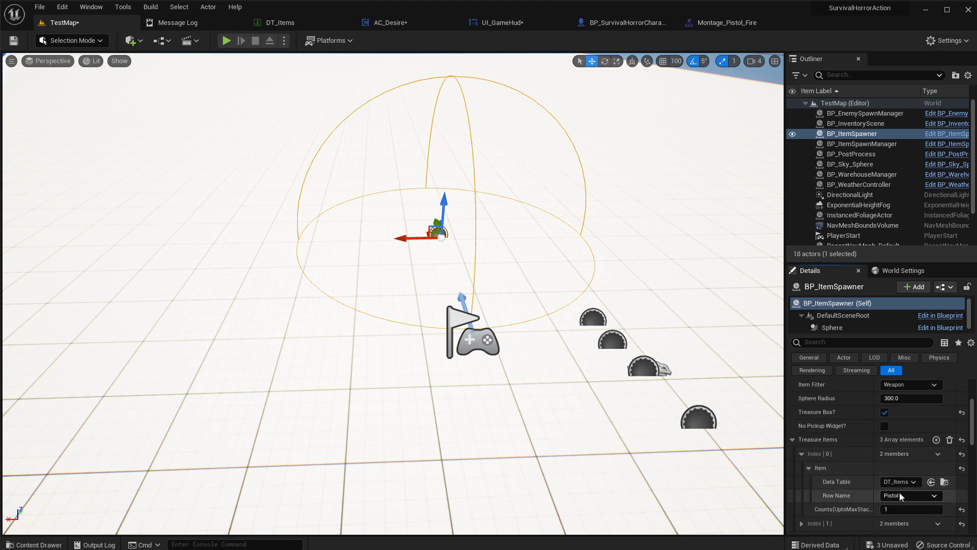
pyautogui.click(226, 41)
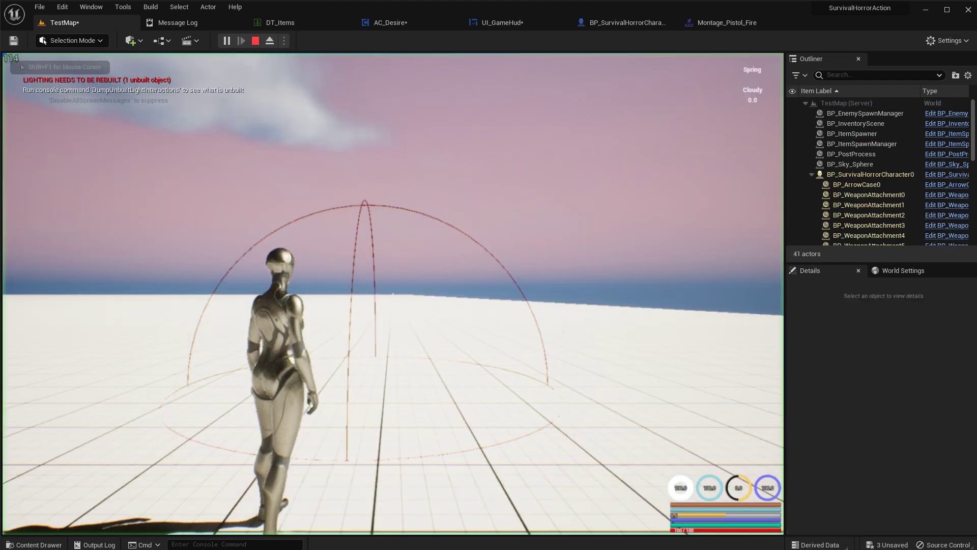
pyautogui.press('w')
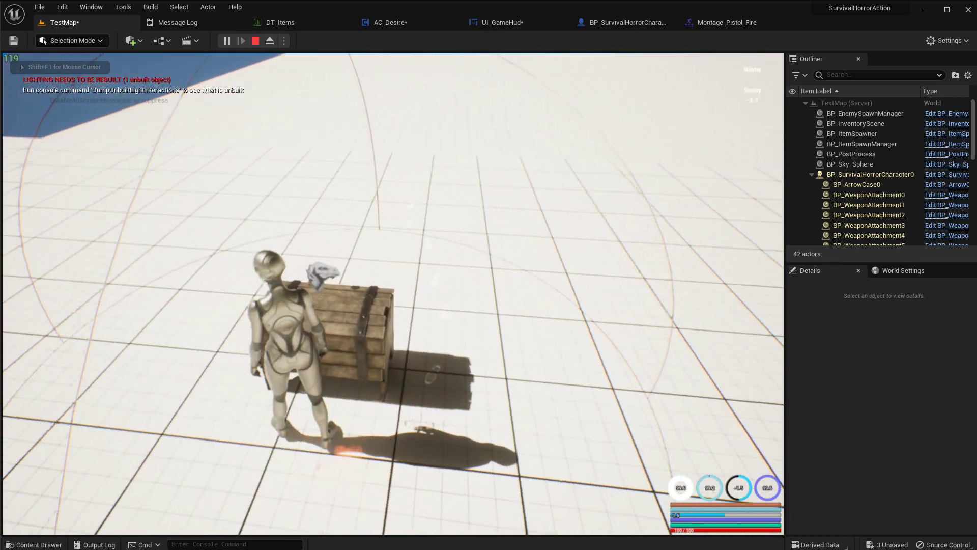
pyautogui.press('e')
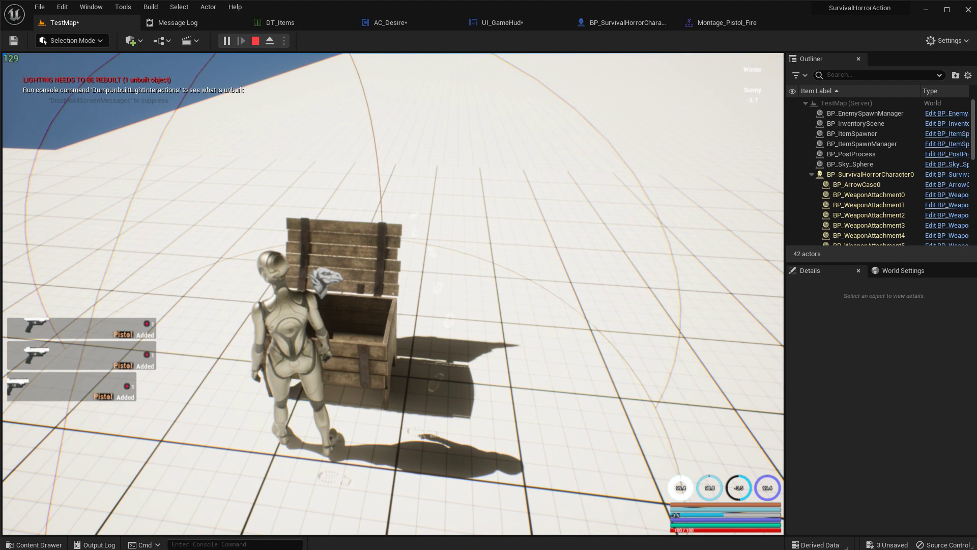
pyautogui.hotkey('shift', 'F1')
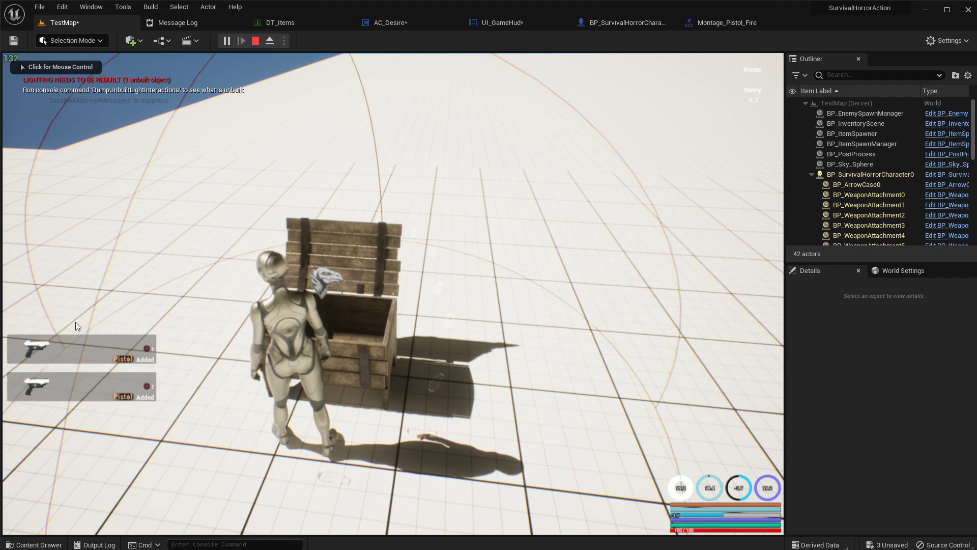
# Stop the current play session and start a new one to test the spawner.
pyautogui.press('Escape')
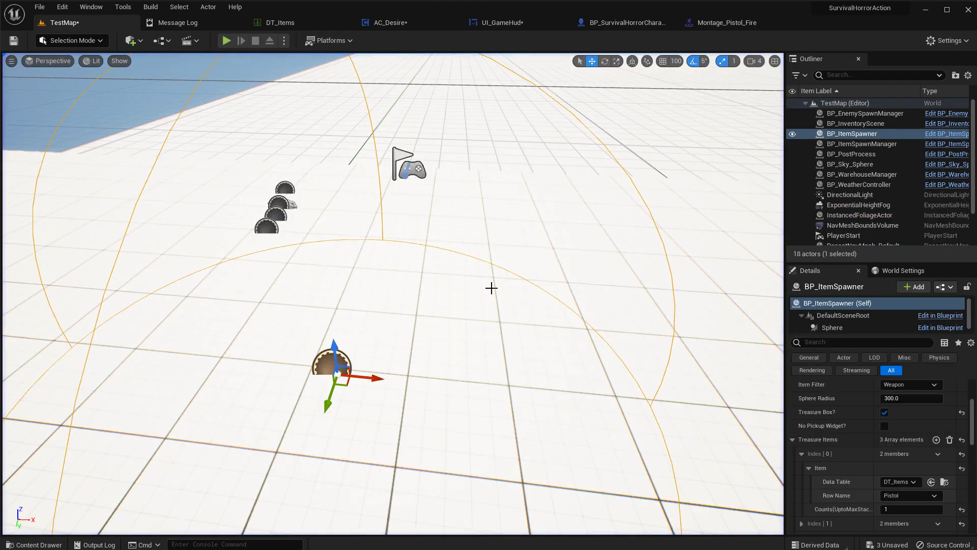
pyautogui.scroll(-3, 859, 477)
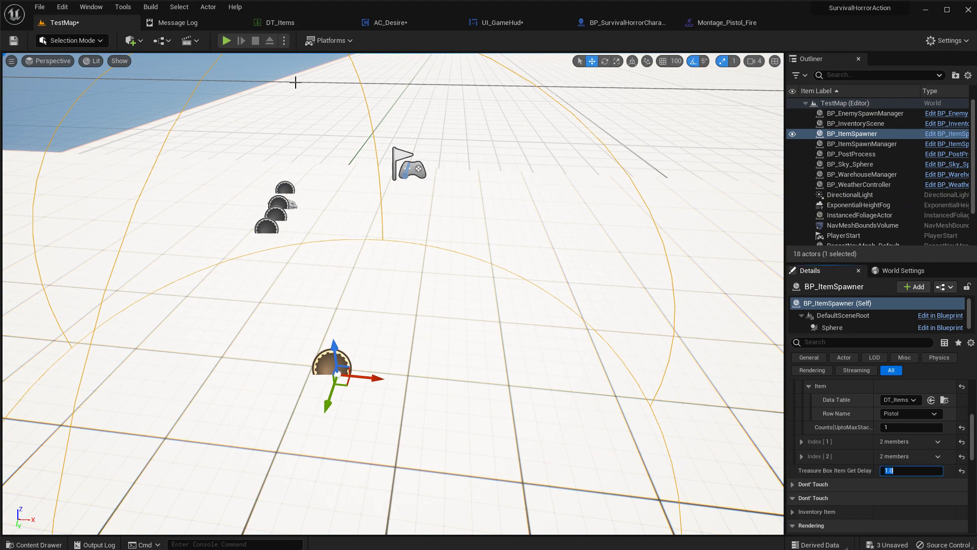
pyautogui.click(223, 41)
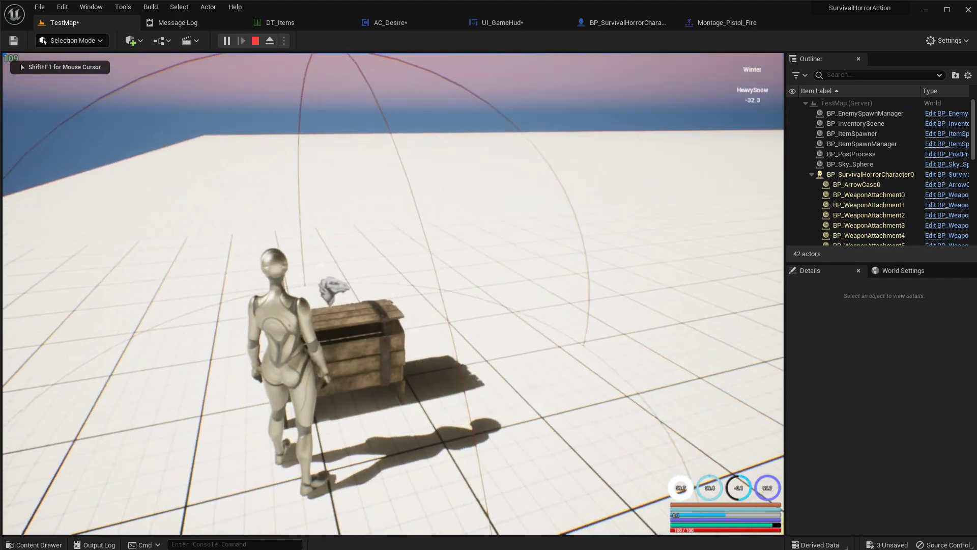
# Walk to the chest, open it and take the pistols, toggling mouse control with Shift+F1.
pyautogui.press('e')
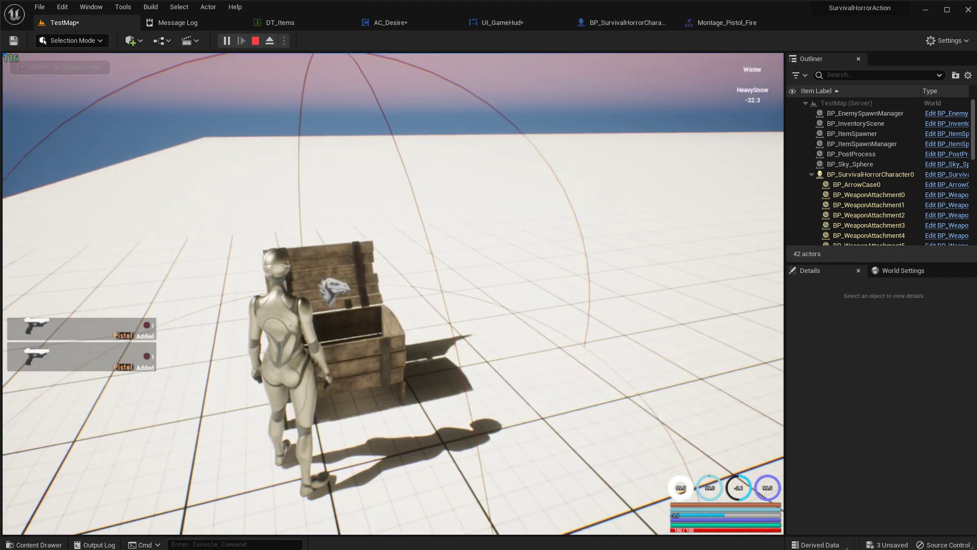
pyautogui.hotkey('shift', 'F1')
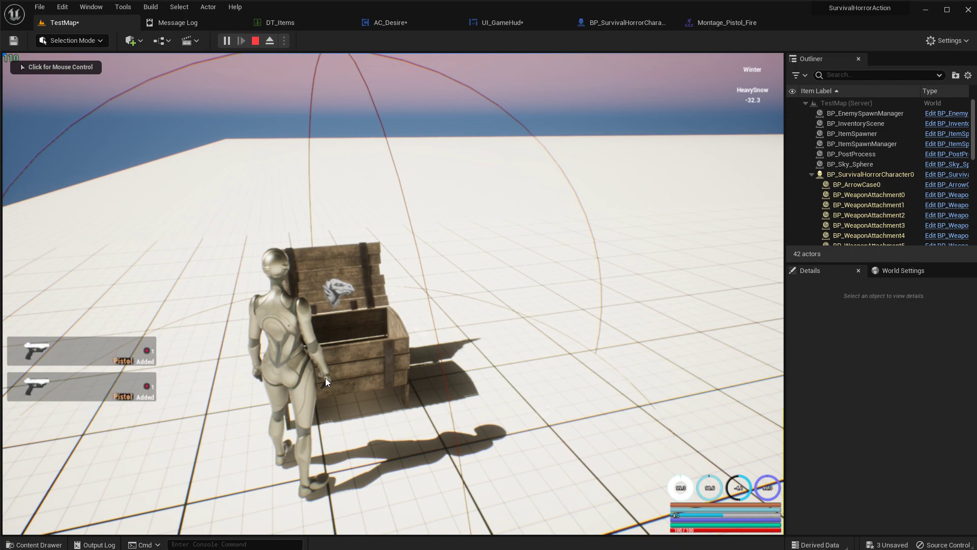
pyautogui.click(326, 378)
pyautogui.press('s')
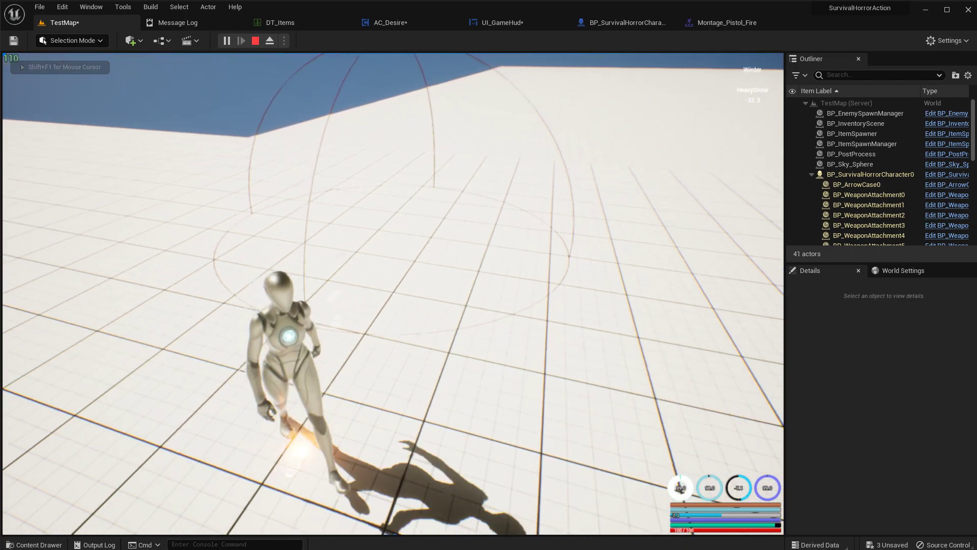
pyautogui.press('w')
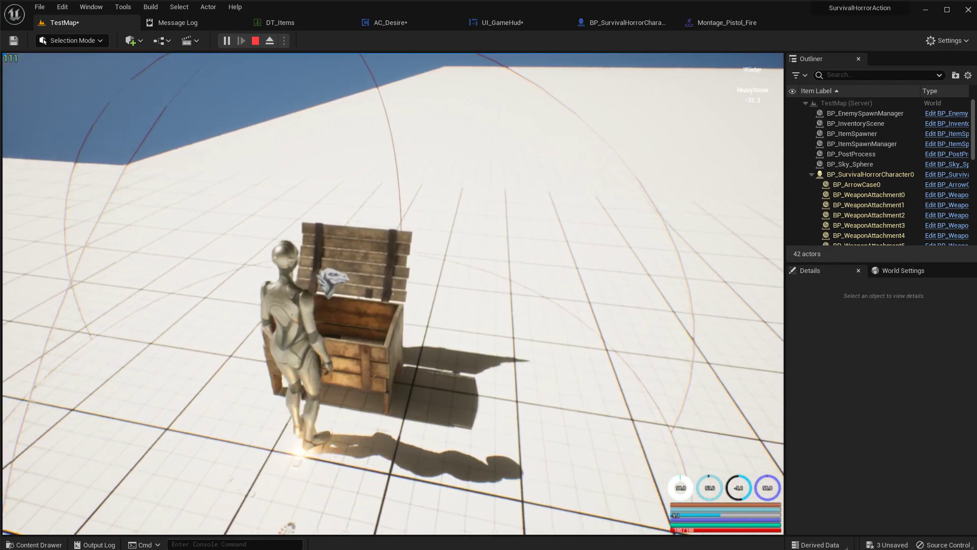
pyautogui.press('e')
pyautogui.hotkey('shift', 'F1')
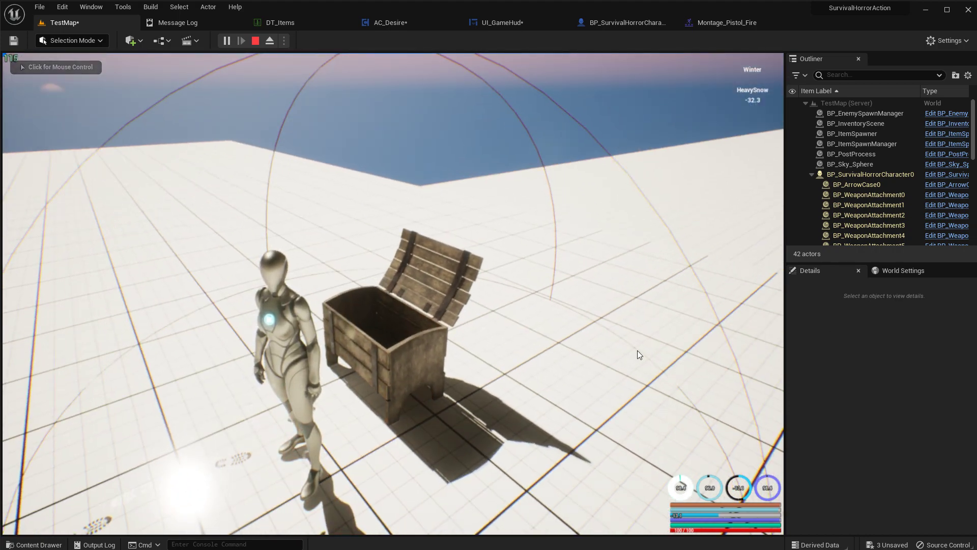
# Look around the running game with Shift+F1 toggles, then stop the play session.
pyautogui.click(608, 354)
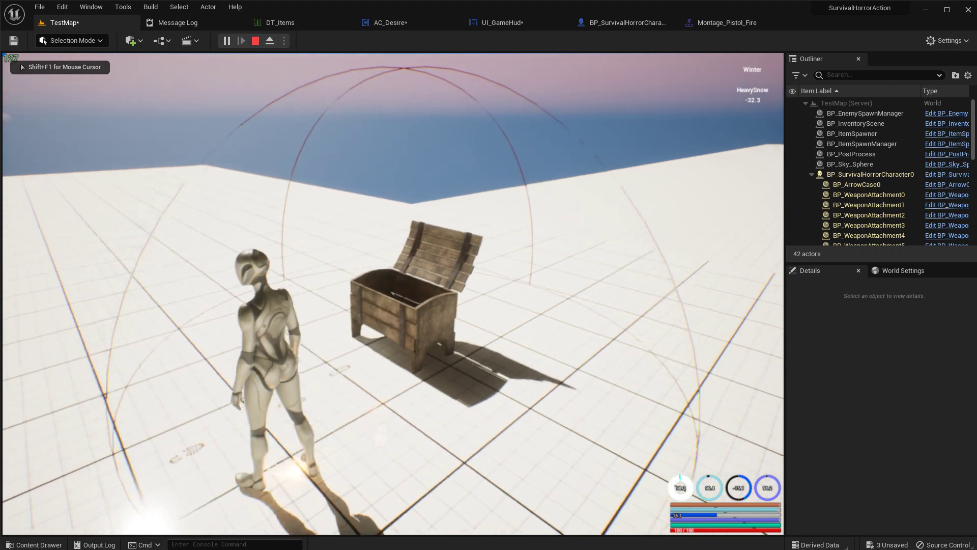
pyautogui.hotkey('shift', 'F1')
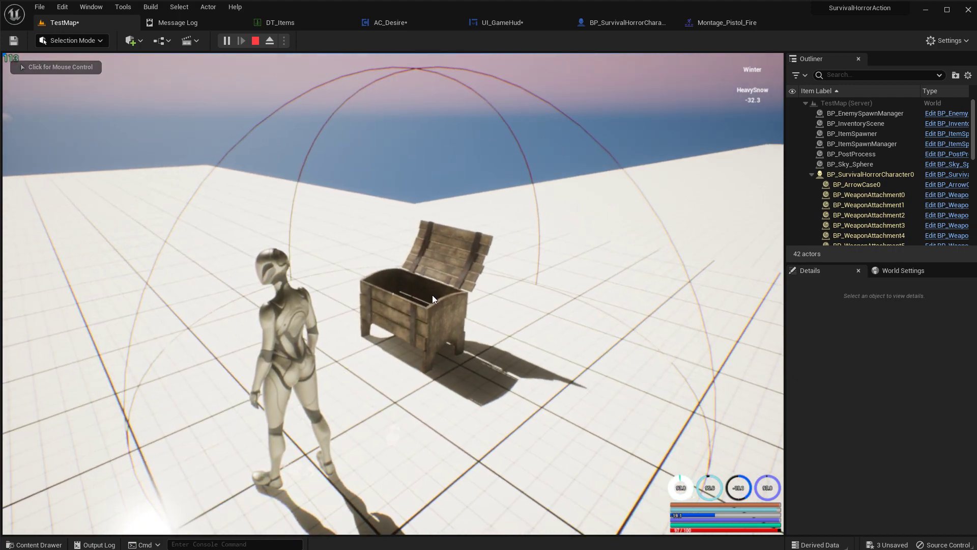
pyautogui.click(446, 319)
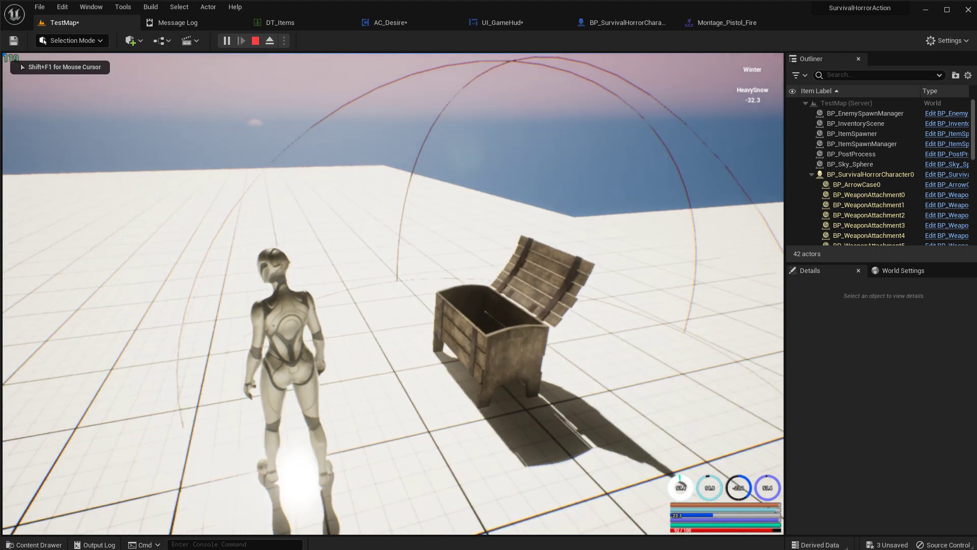
pyautogui.hotkey('shift', 'F1')
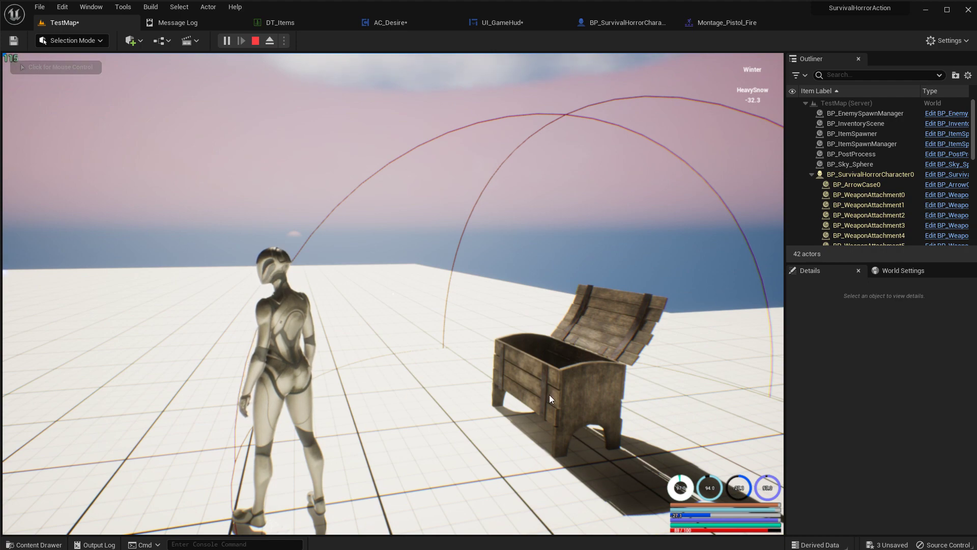
pyautogui.click(534, 375)
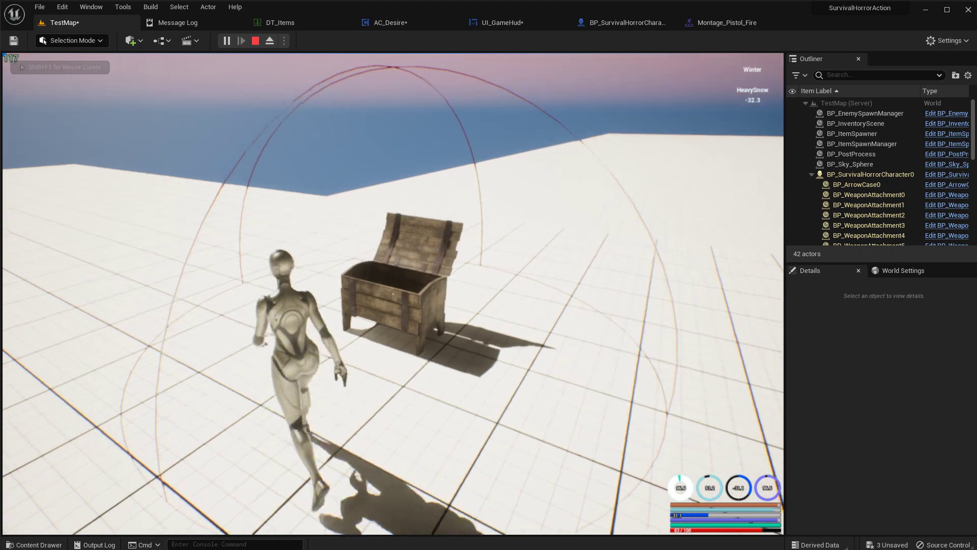
pyautogui.press('Escape')
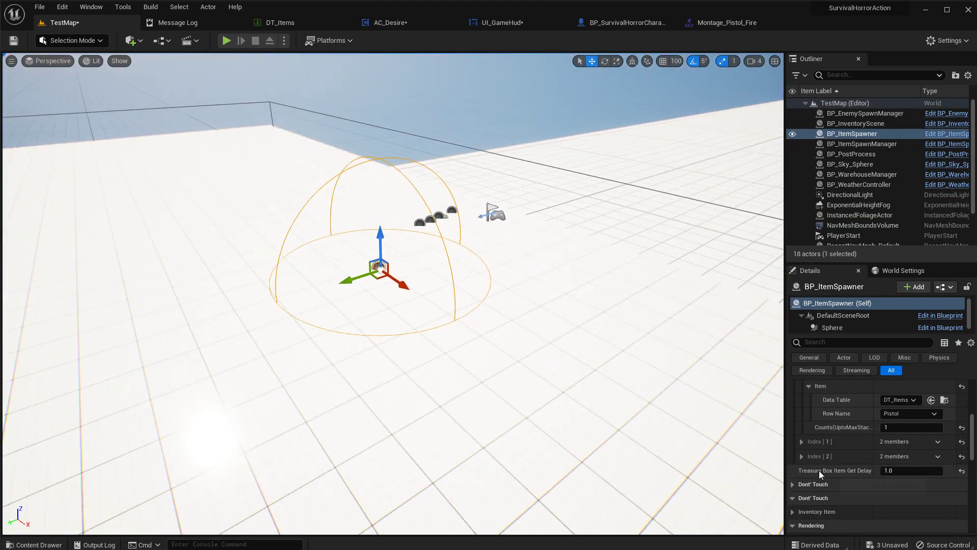
pyautogui.scroll(3, 846, 468)
pyautogui.scroll(1, 846, 467)
pyautogui.scroll(1, 890, 470)
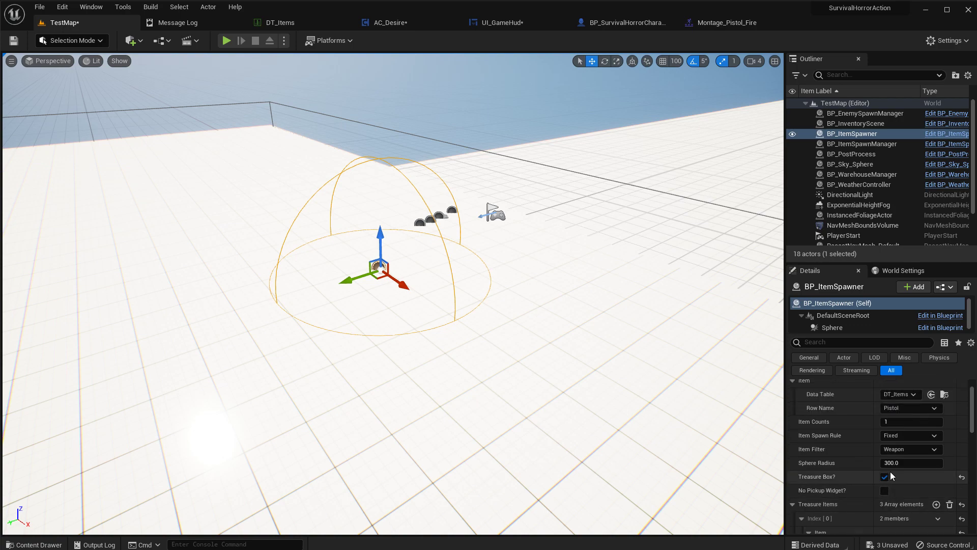
pyautogui.scroll(1, 890, 470)
# Delete the selected BP_ItemSpawner, leaving 17 actors in TestMap.
pyautogui.press('Delete')
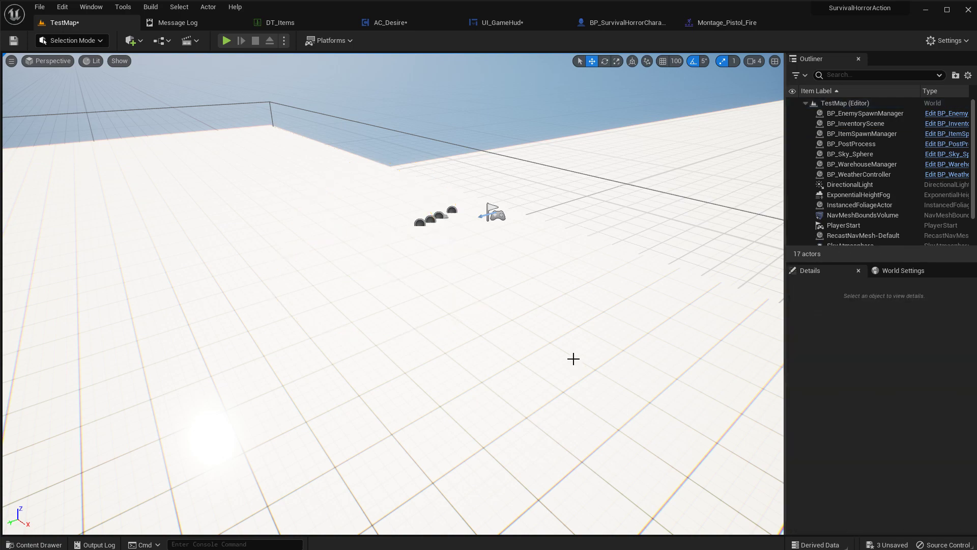